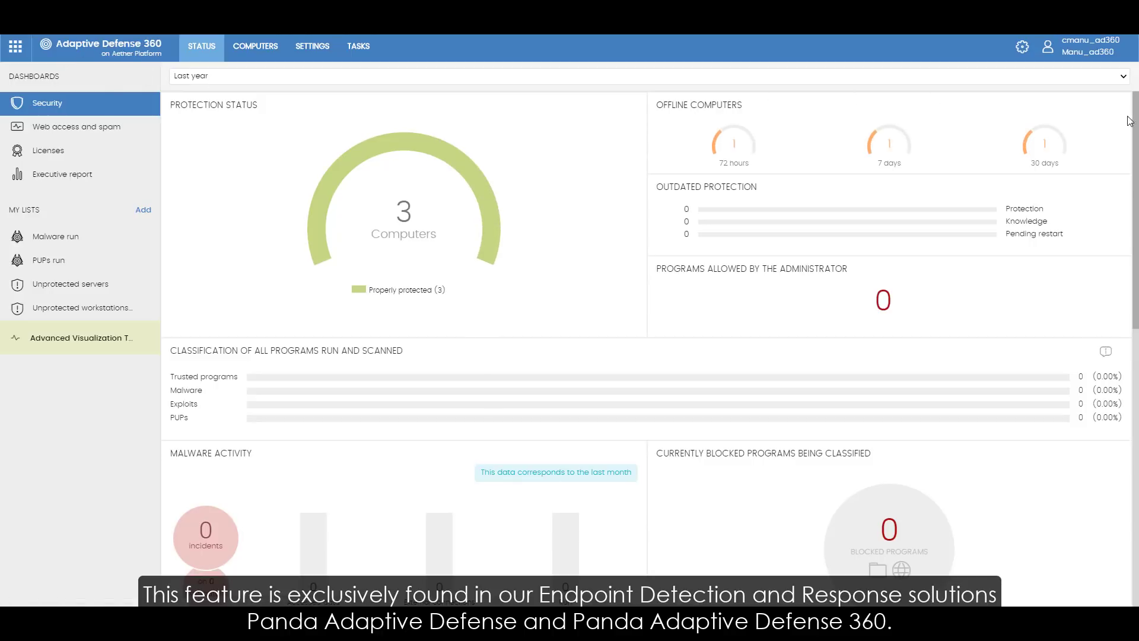
# Switch from the Status dashboard to the Computers list showing AUTOE2E2K8R2-EP, PC-VISTA and PC-W8
pyautogui.moveTo(1136, 125)
pyautogui.mouseDown()
pyautogui.moveTo(1134, 439)
pyautogui.moveTo(1137, 123)
pyautogui.mouseUp()
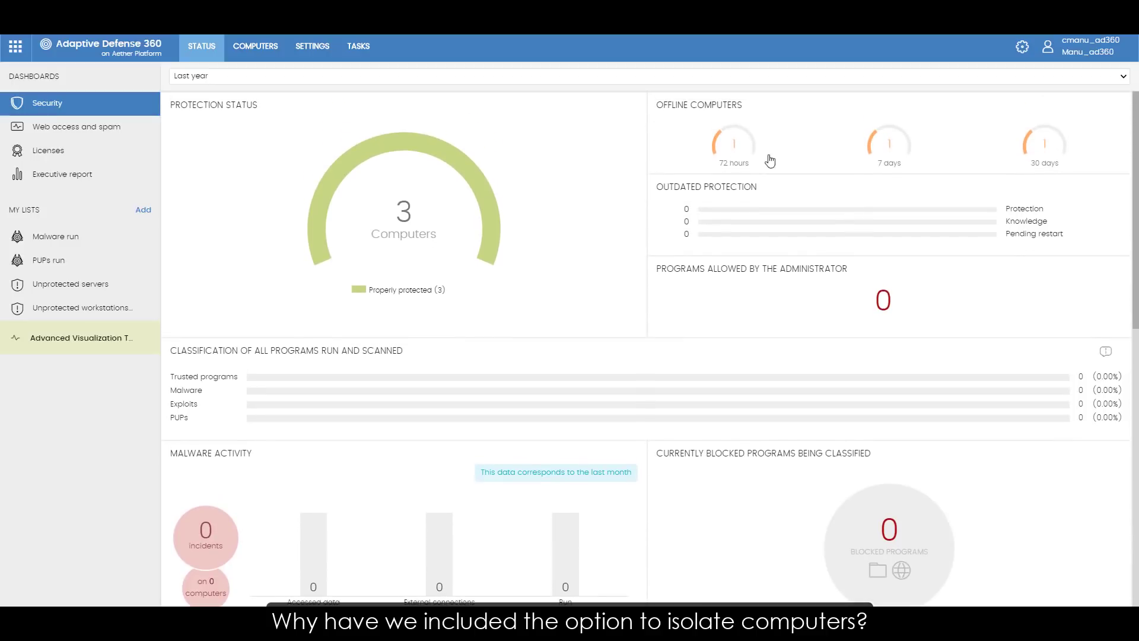
pyautogui.click(258, 51)
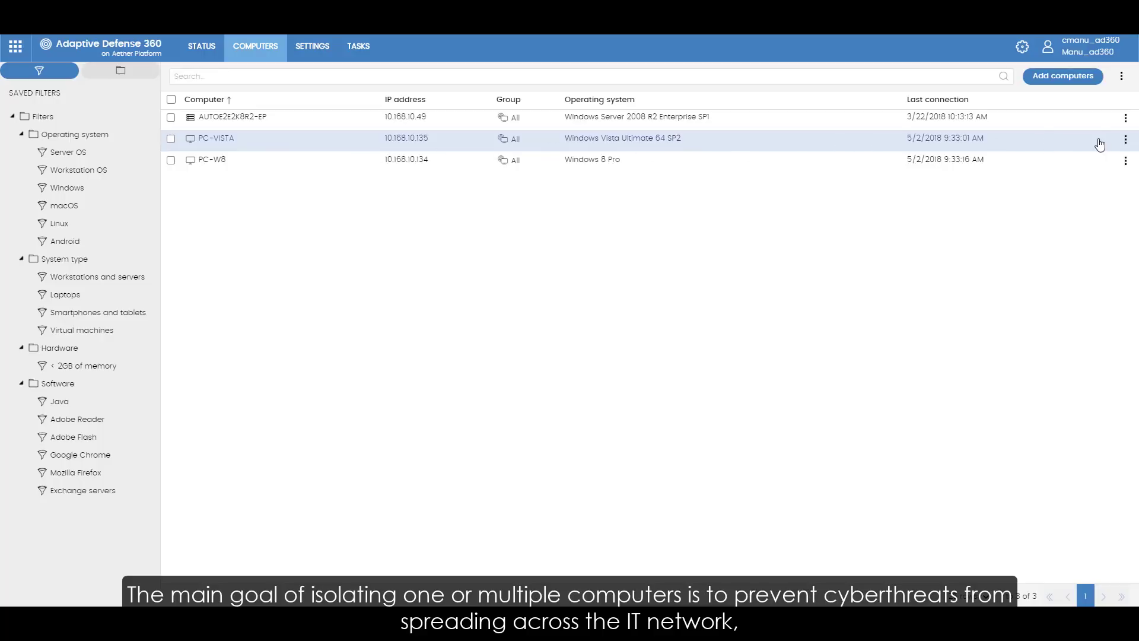
# Check PC-VISTA's actions and the select-all box, then snap the console beside the remote desktop
pyautogui.click(1126, 139)
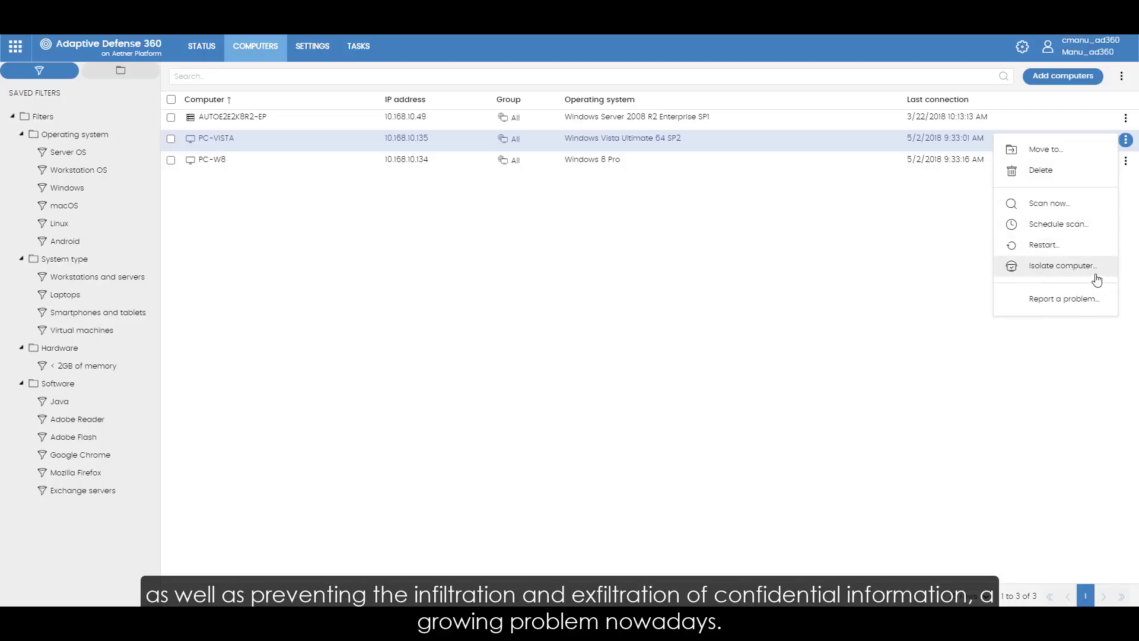
pyautogui.click(537, 200)
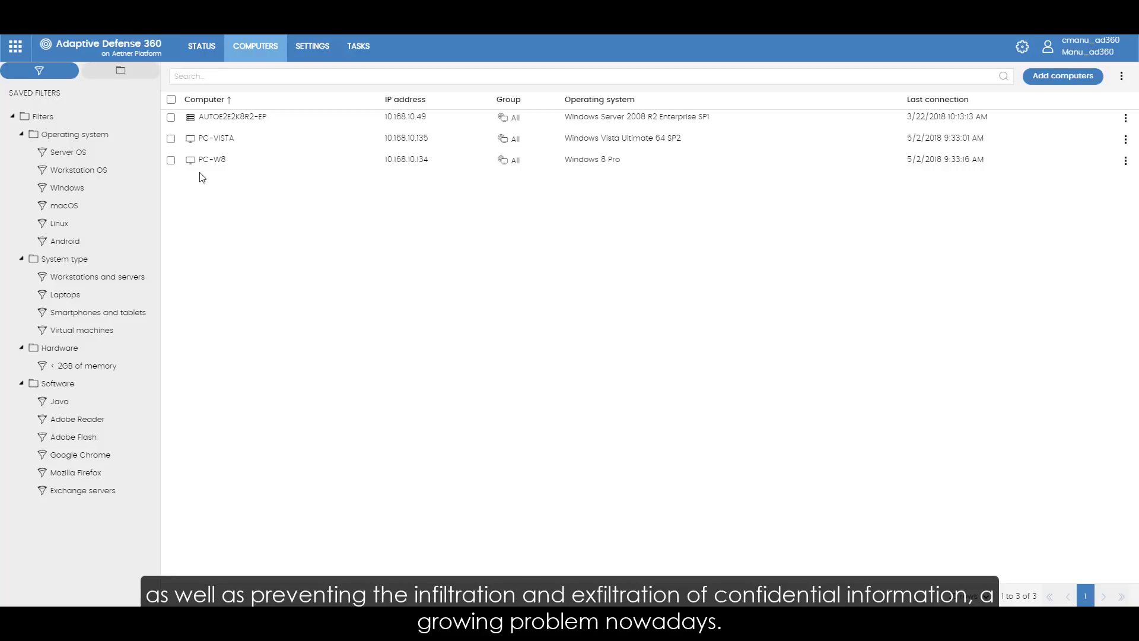
pyautogui.click(171, 99)
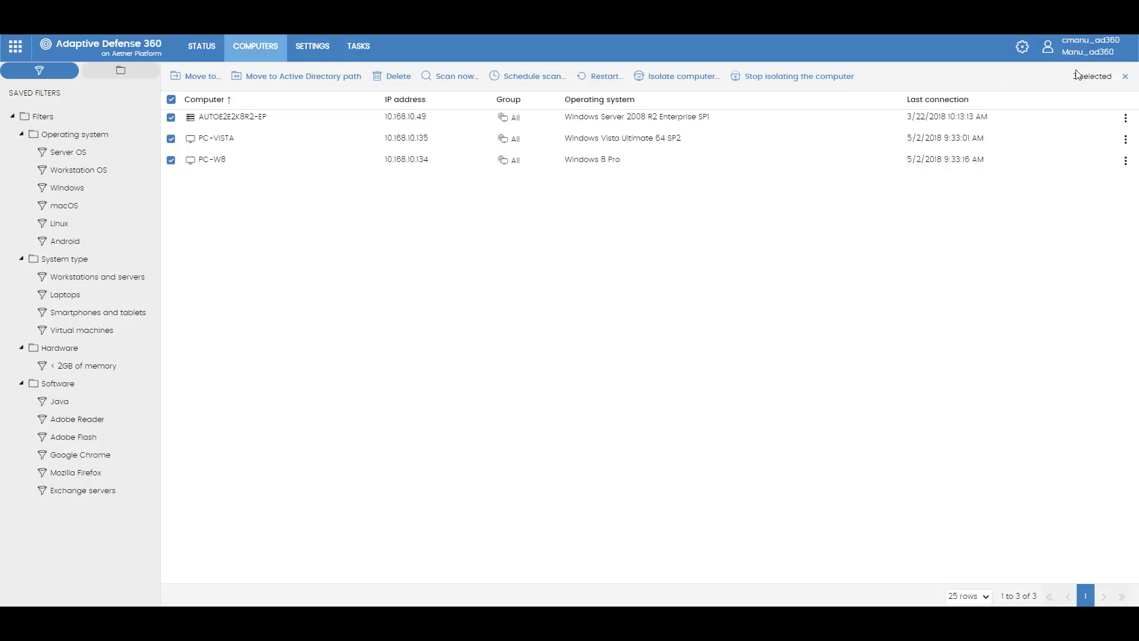
pyautogui.click(1124, 79)
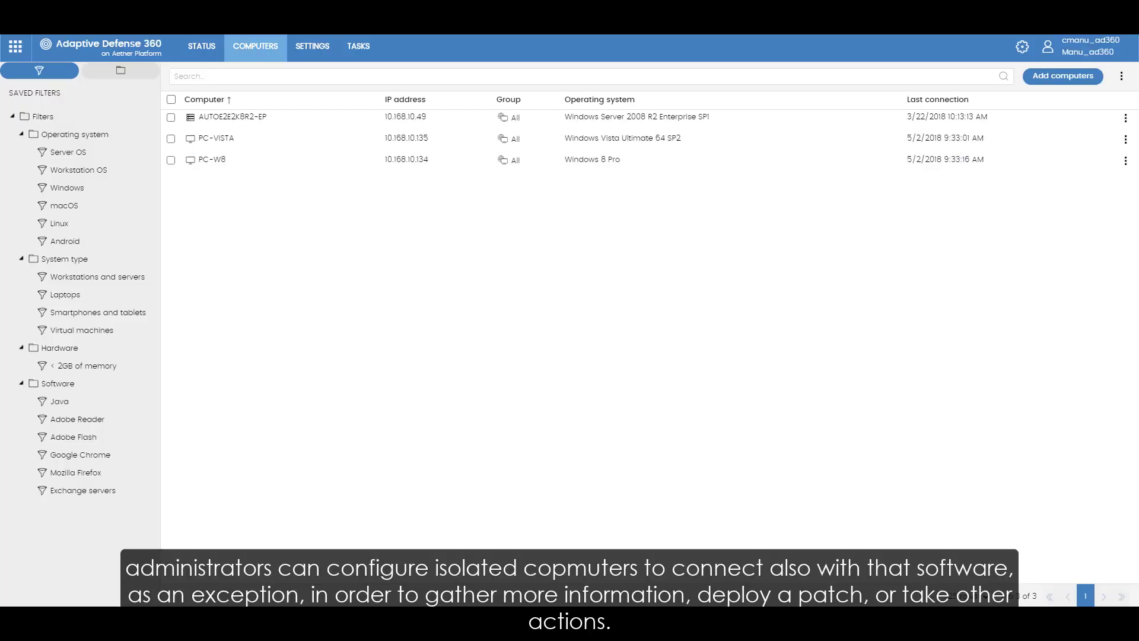
pyautogui.press('super+Left')
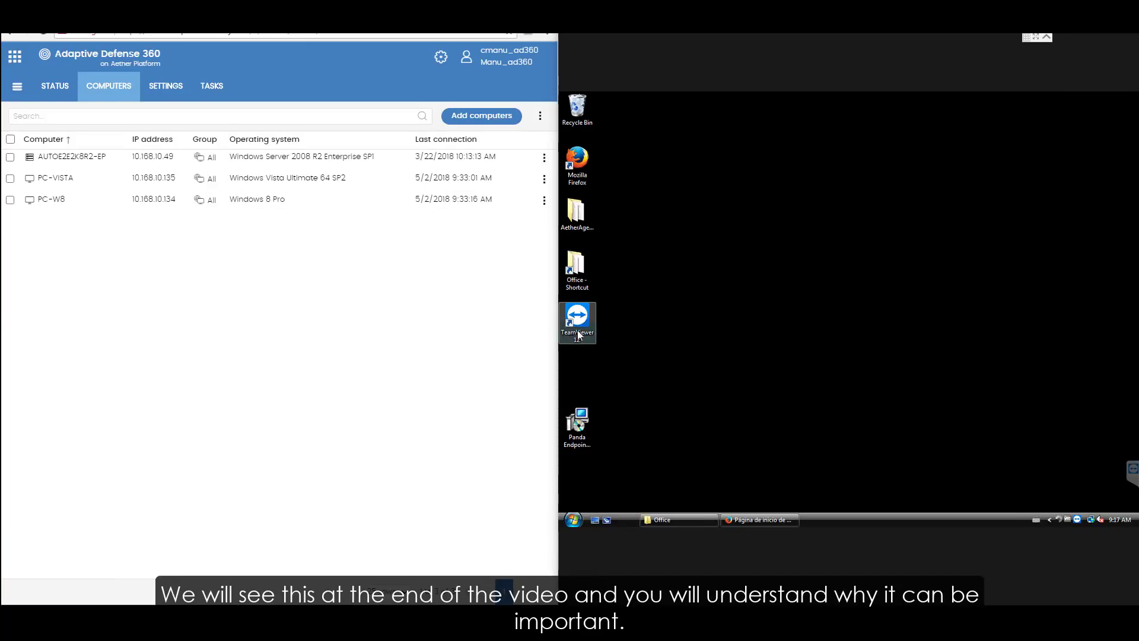
# Copy the 3.28 GB Office 2016 ISO from the network folder onto the remote desktop
pyautogui.click(679, 519)
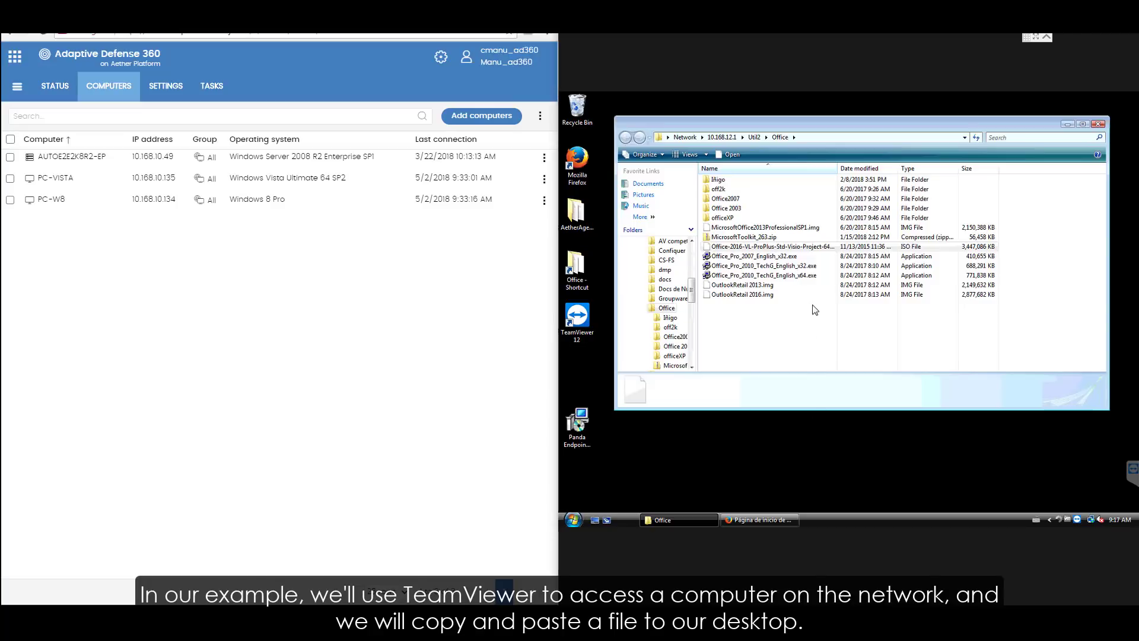
pyautogui.rightClick(794, 248)
pyautogui.click(839, 336)
pyautogui.rightClick(829, 459)
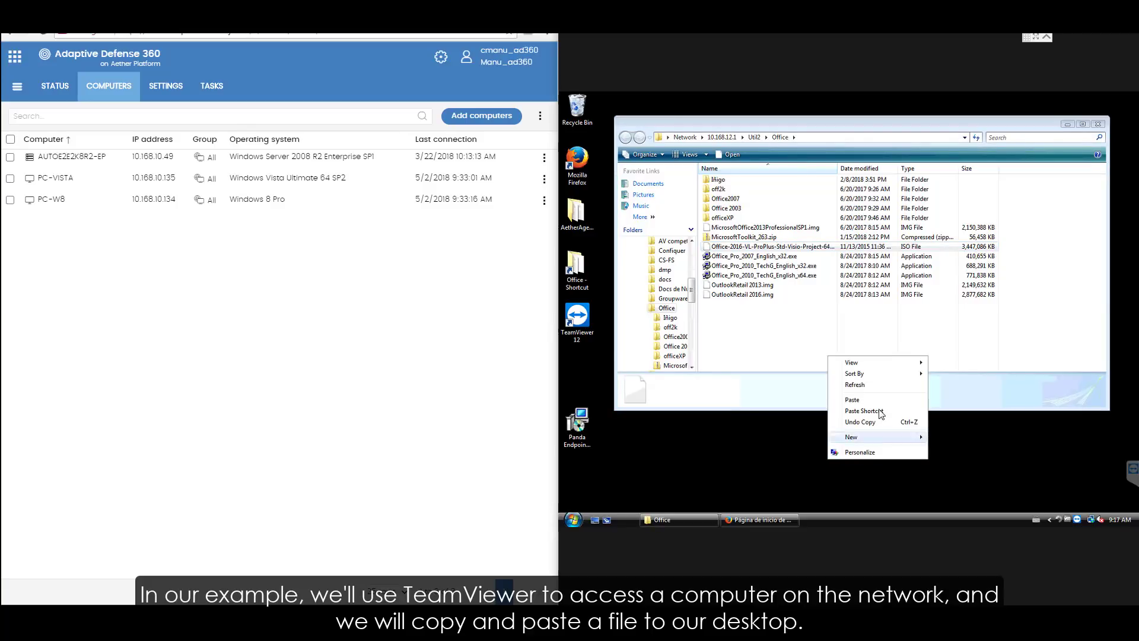
pyautogui.click(879, 400)
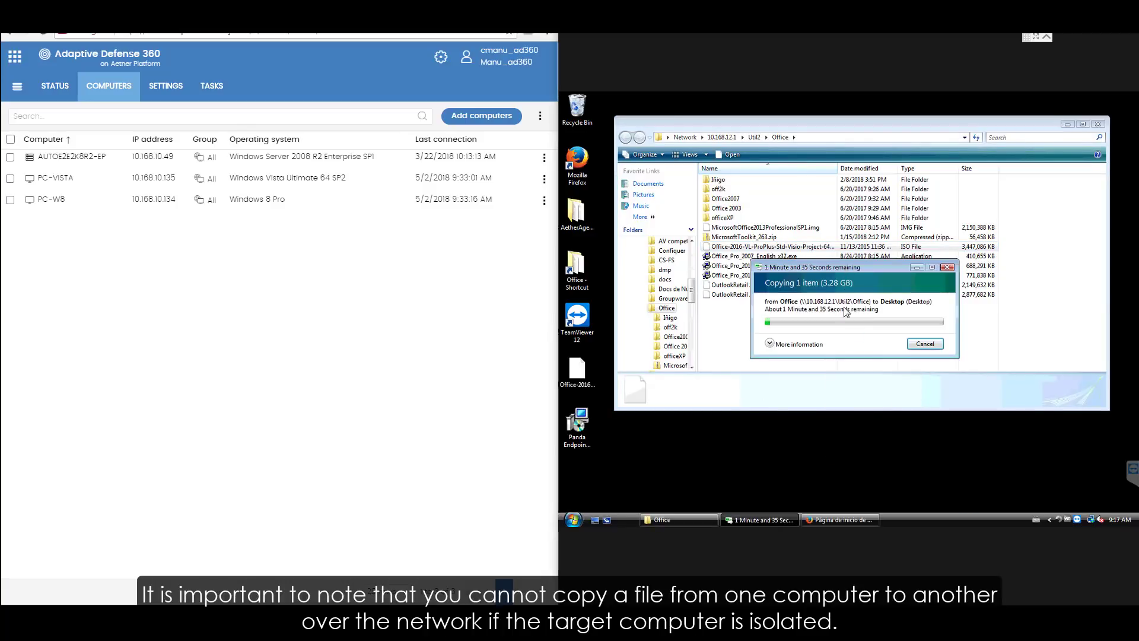
pyautogui.moveTo(844, 267); pyautogui.dragTo(837, 396)
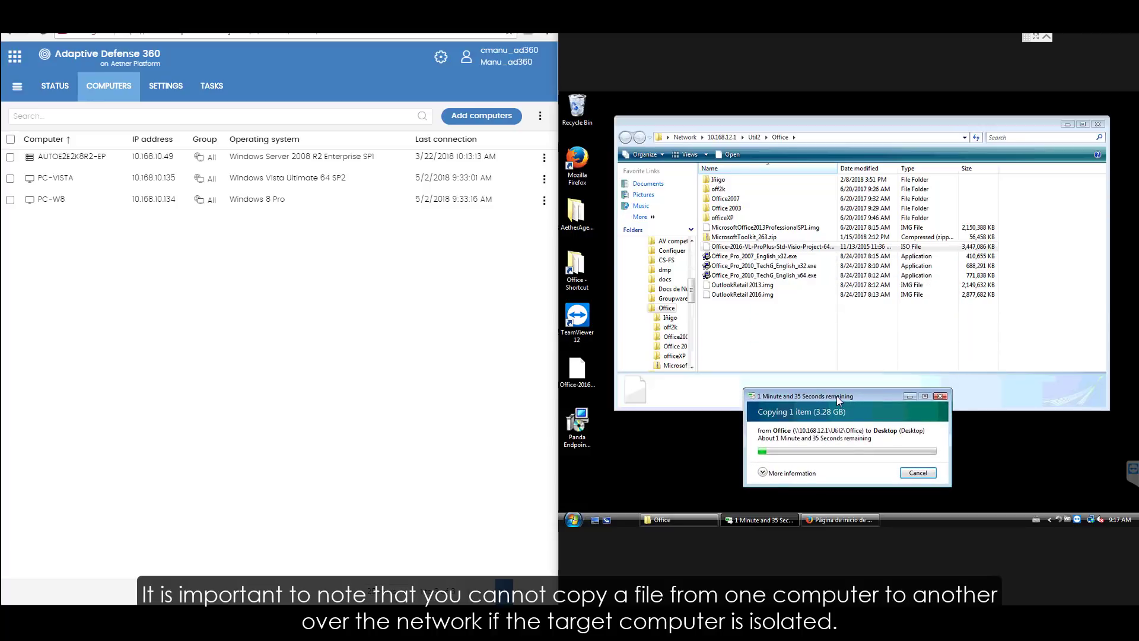
pyautogui.click(1067, 124)
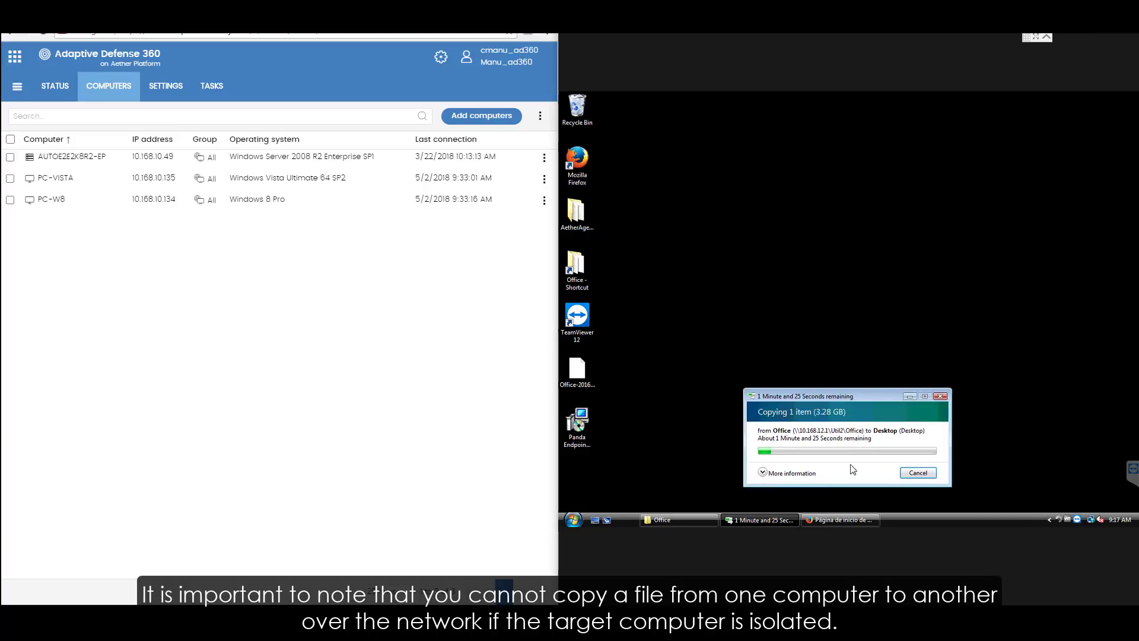
# In Firefox on the remote PC, start entering 'adap' in the address bar
pyautogui.click(833, 521)
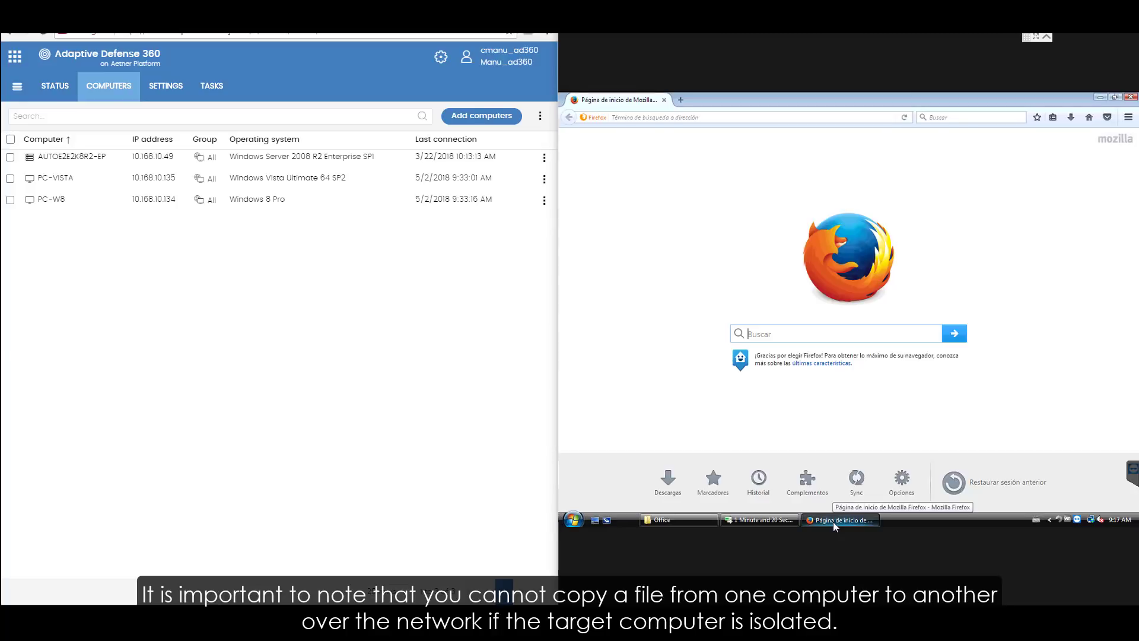
pyautogui.click(735, 116)
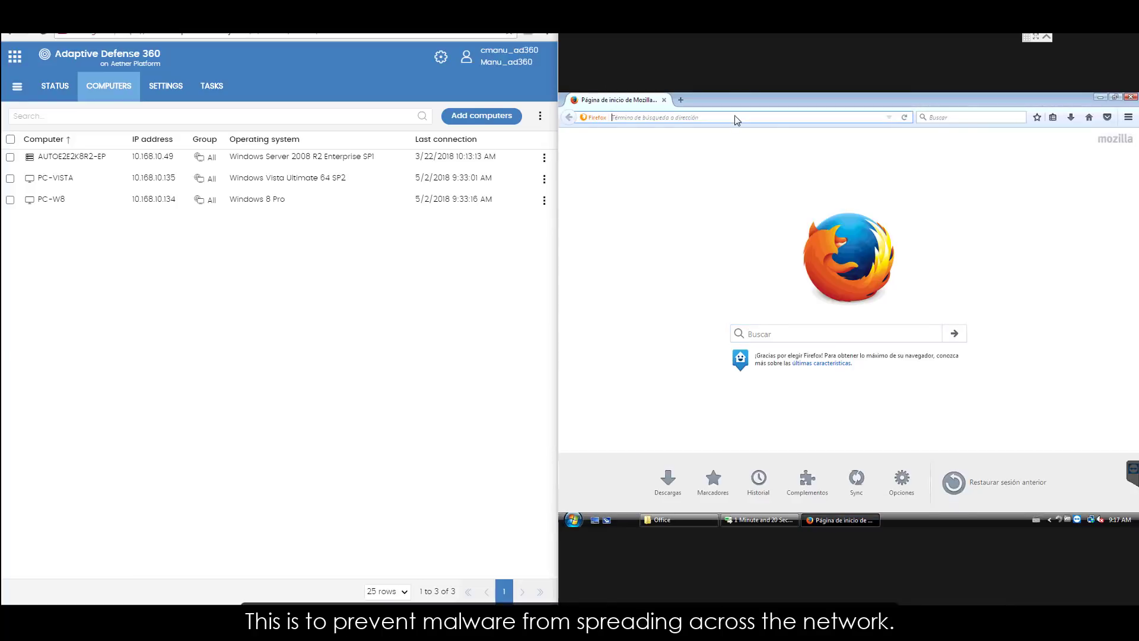
pyautogui.write('adap')
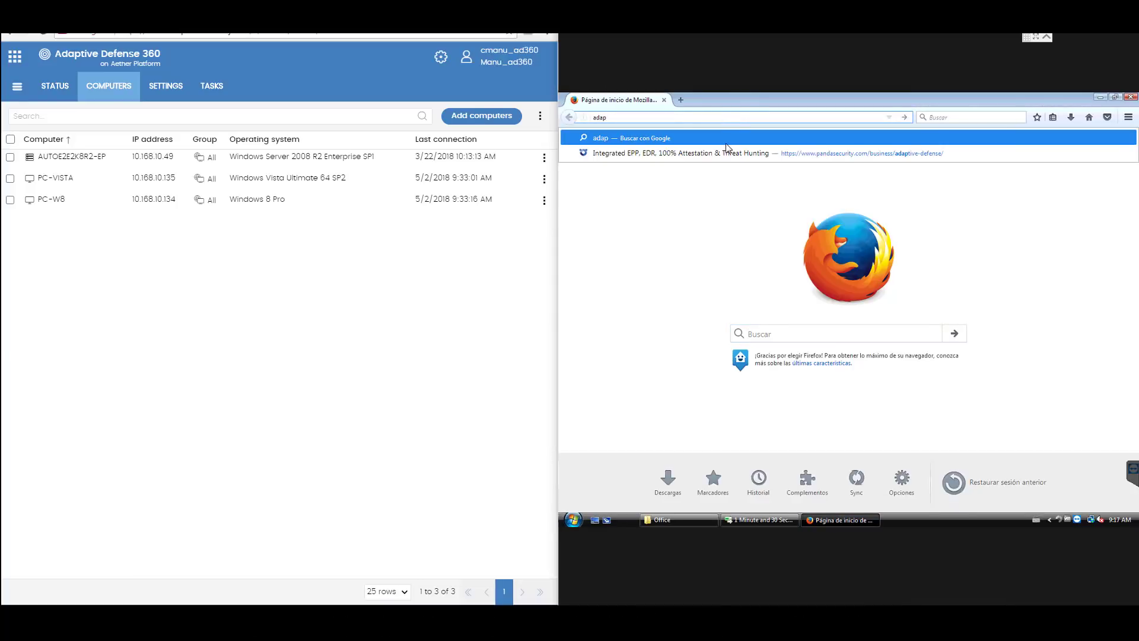
# Open the Panda adaptive-defense page, then isolate PC-VISTA and PC-W8 keeping teamviewer_service.exe allowed
pyautogui.click(724, 151)
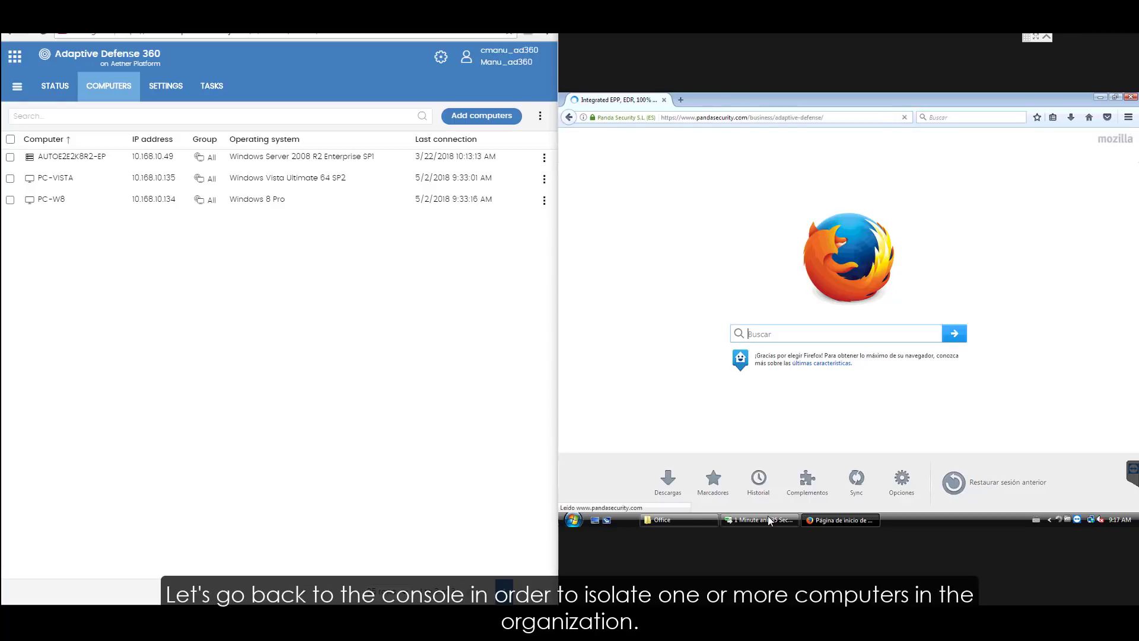
pyautogui.click(785, 522)
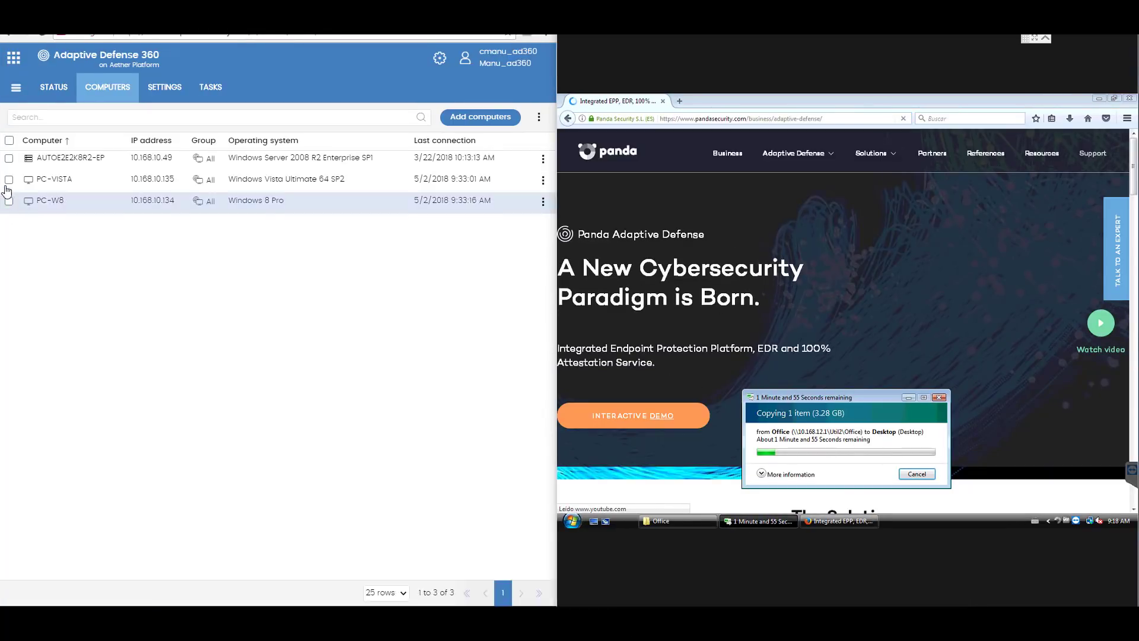
pyautogui.click(9, 142)
pyautogui.click(9, 158)
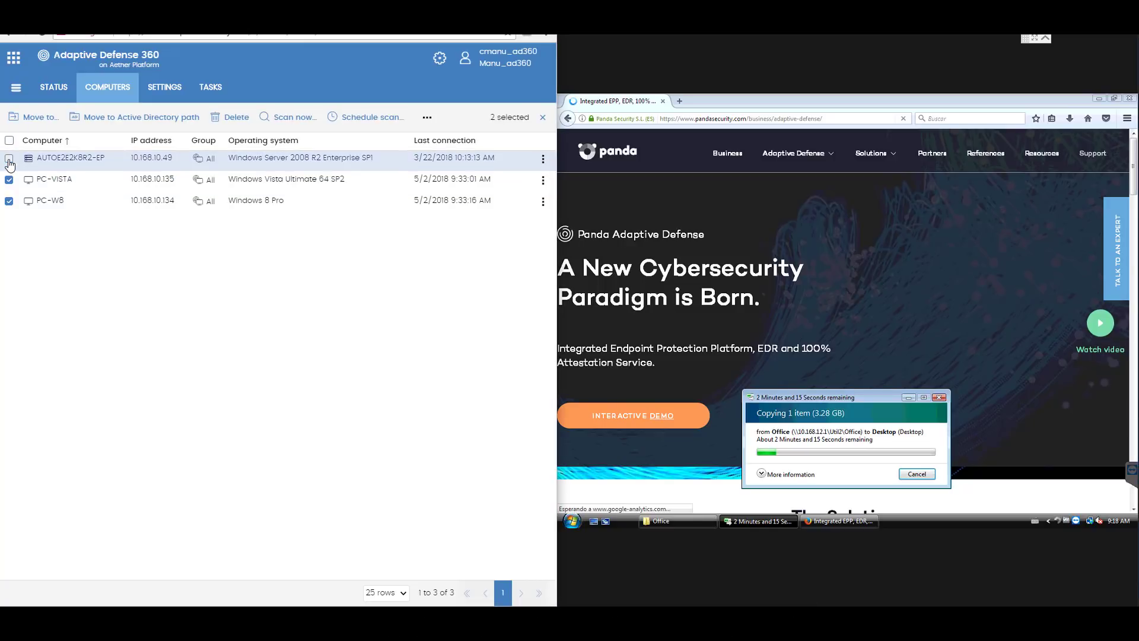
pyautogui.click(427, 117)
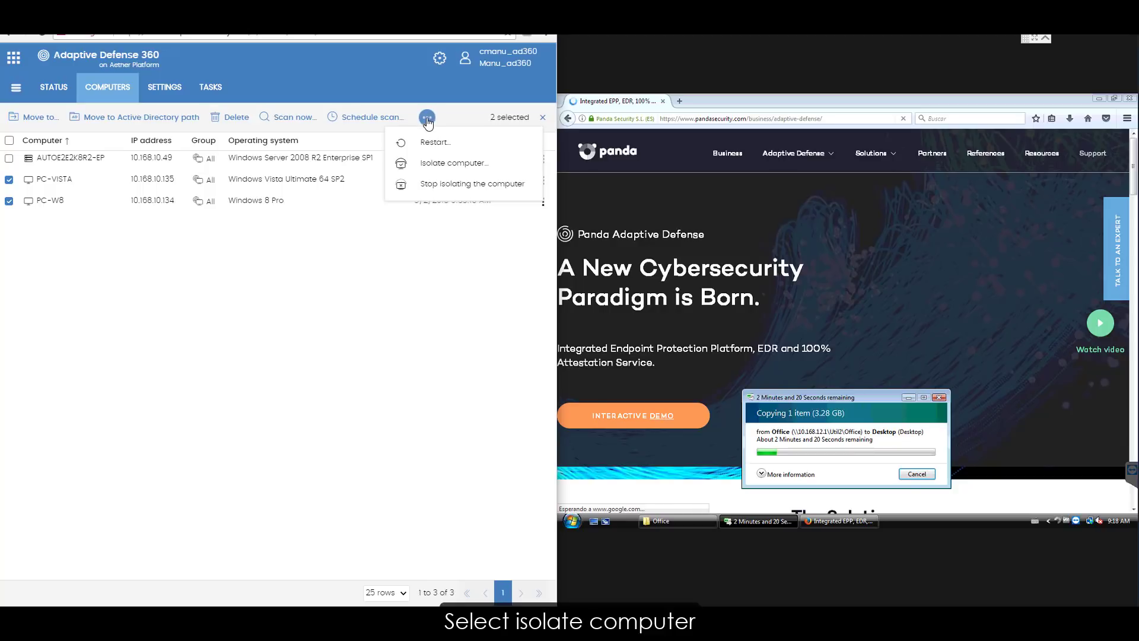
pyautogui.click(499, 166)
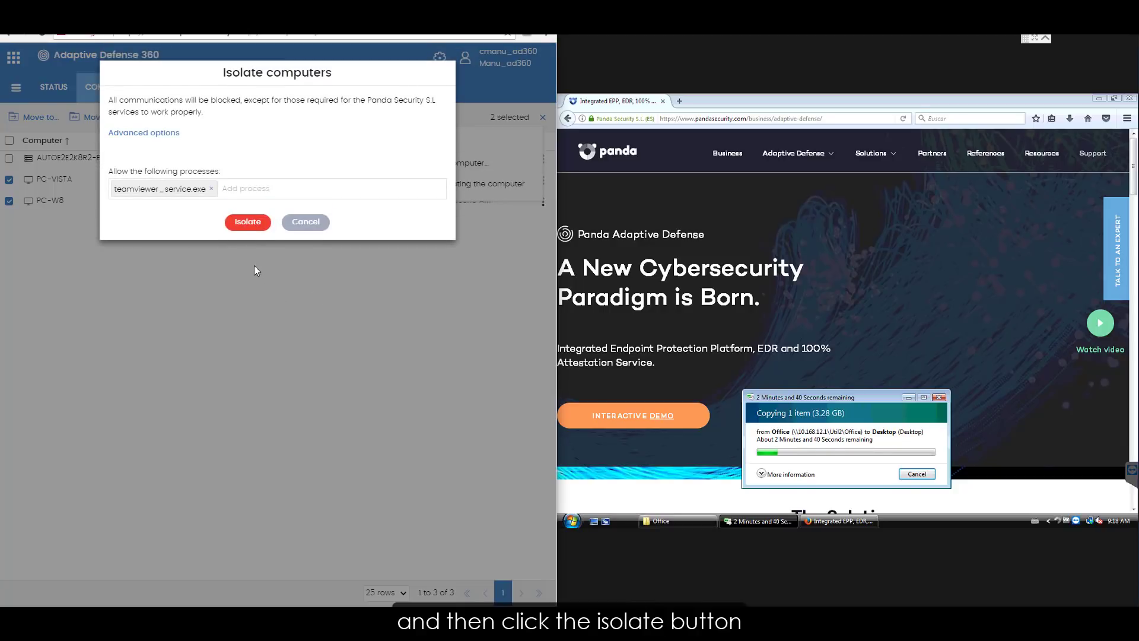
pyautogui.click(248, 222)
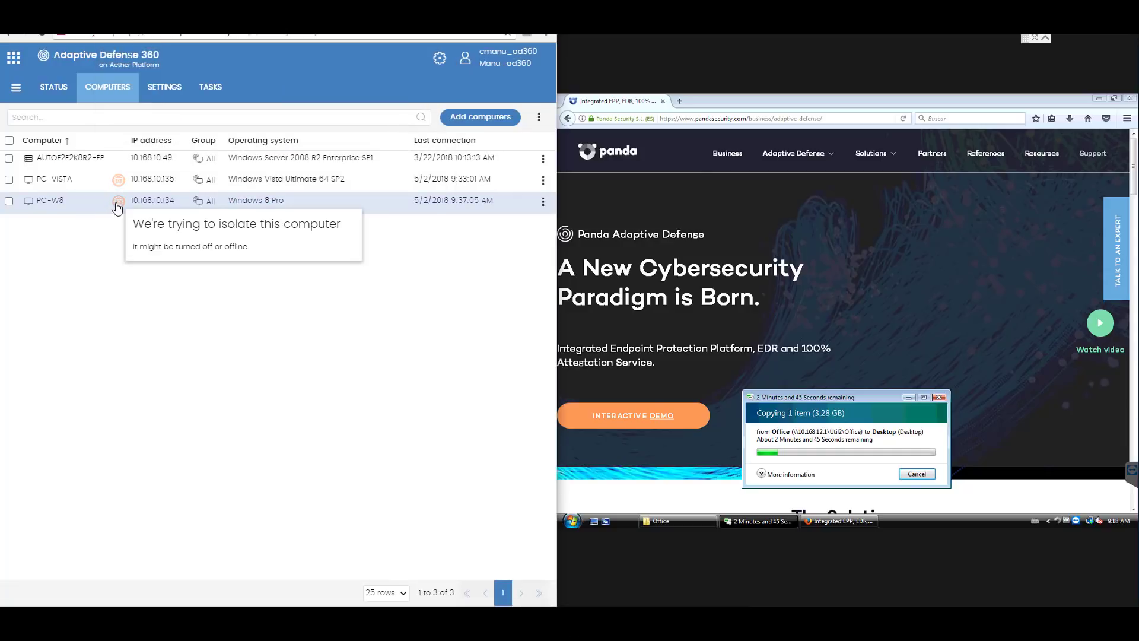
pyautogui.moveTo(118, 185)
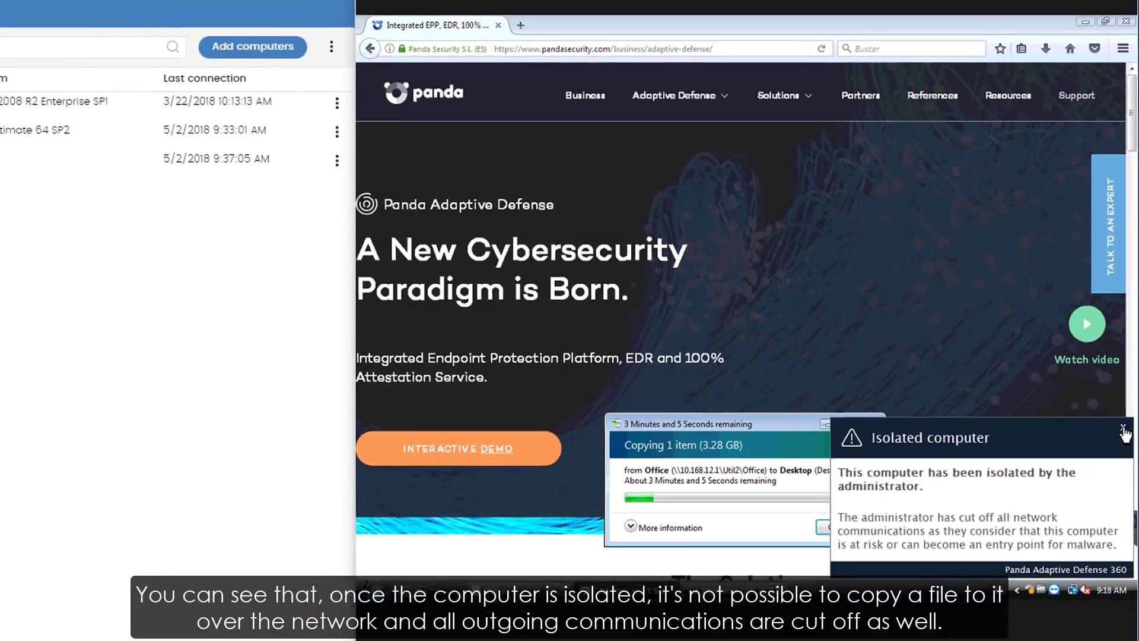
# Dismiss the isolation notice and try loading google.com, which times out while the copy stalls
pyautogui.click(1121, 439)
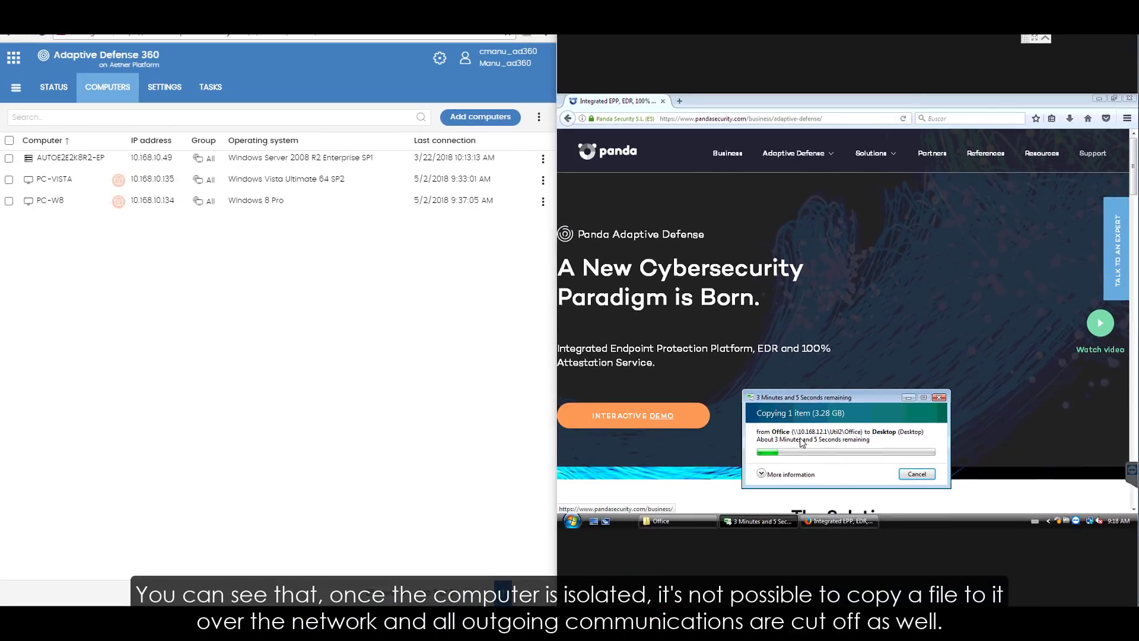
pyautogui.click(740, 120)
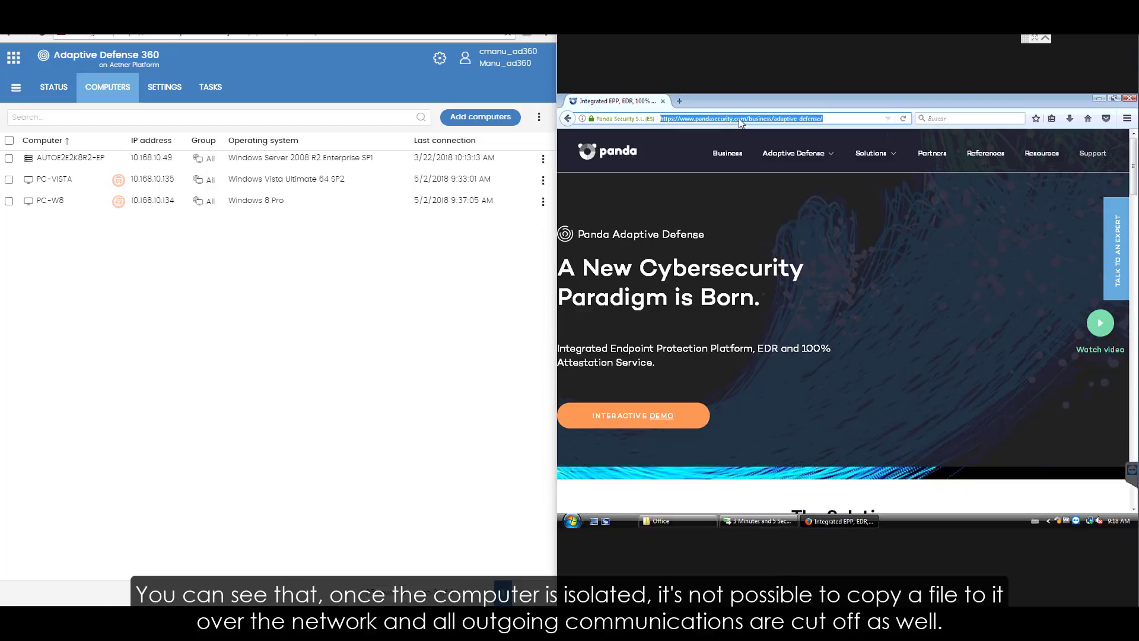
pyautogui.write('google.com')
pyautogui.press('Return')
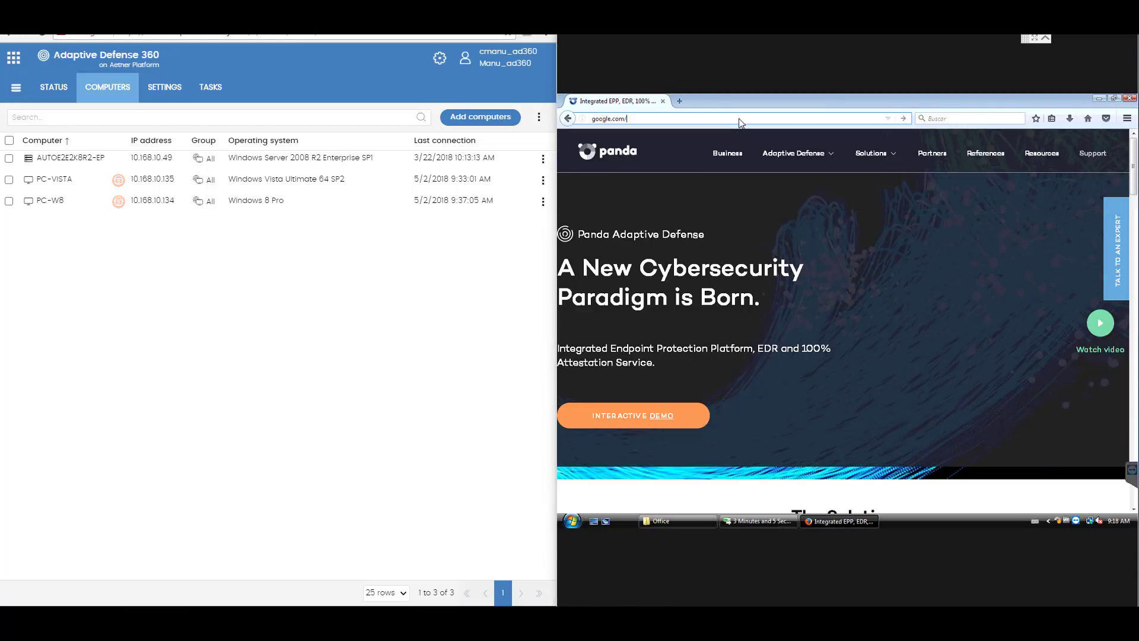
pyautogui.click(756, 521)
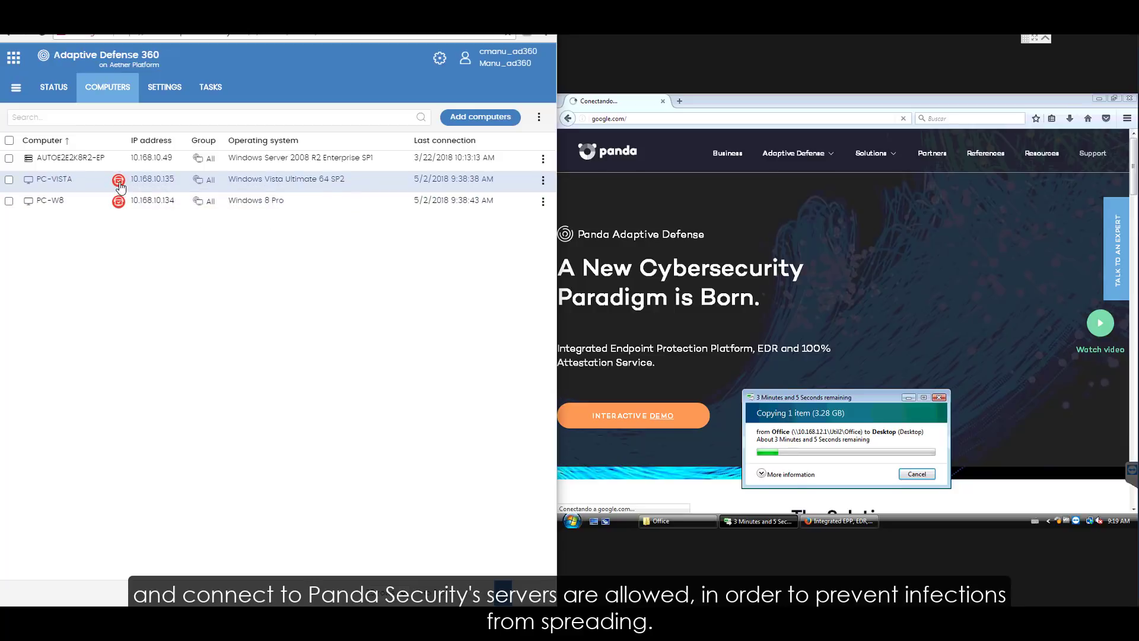
pyautogui.moveTo(120, 185)
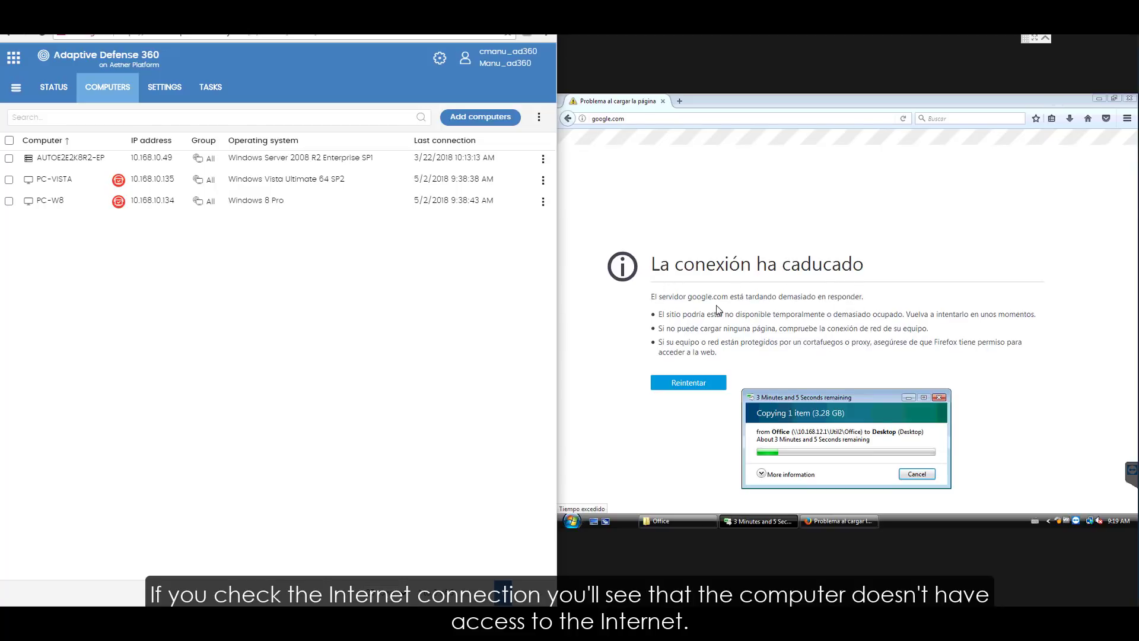
# Stop isolating PC-VISTA and PC-W8 and dismiss the Isolation revoked notification
pyautogui.click(9, 140)
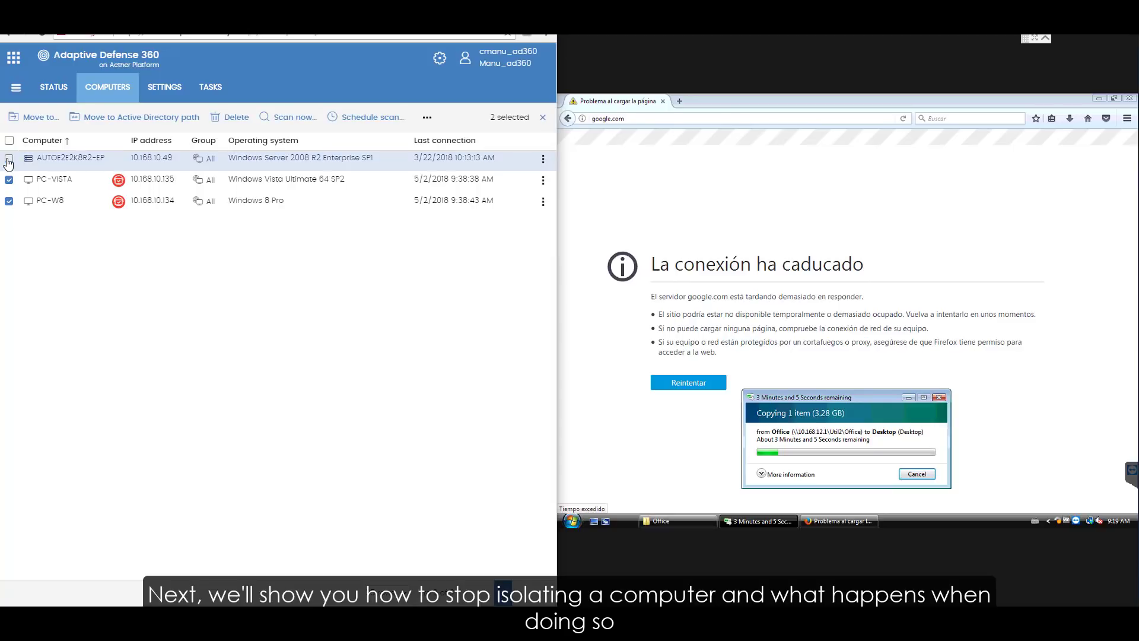
pyautogui.click(427, 116)
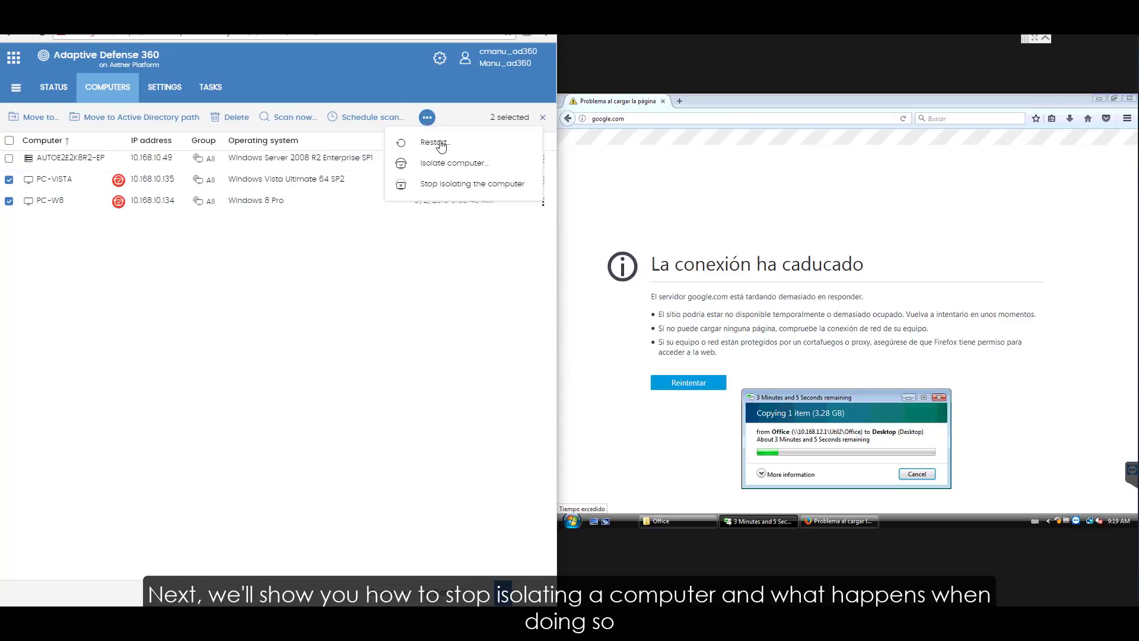
pyautogui.click(474, 186)
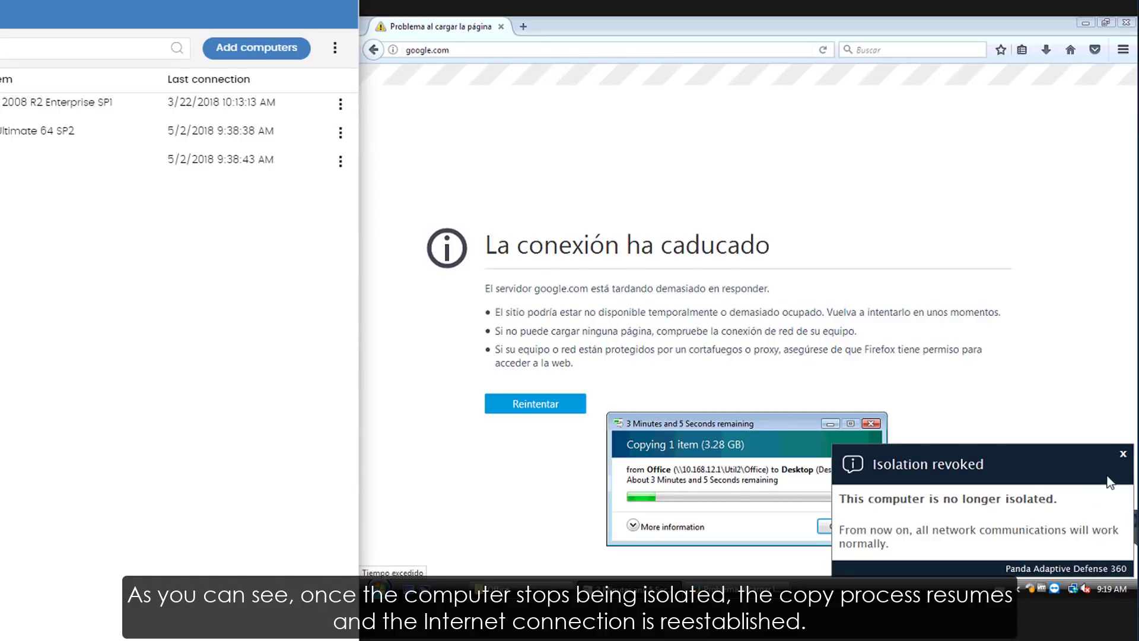
pyautogui.click(1123, 453)
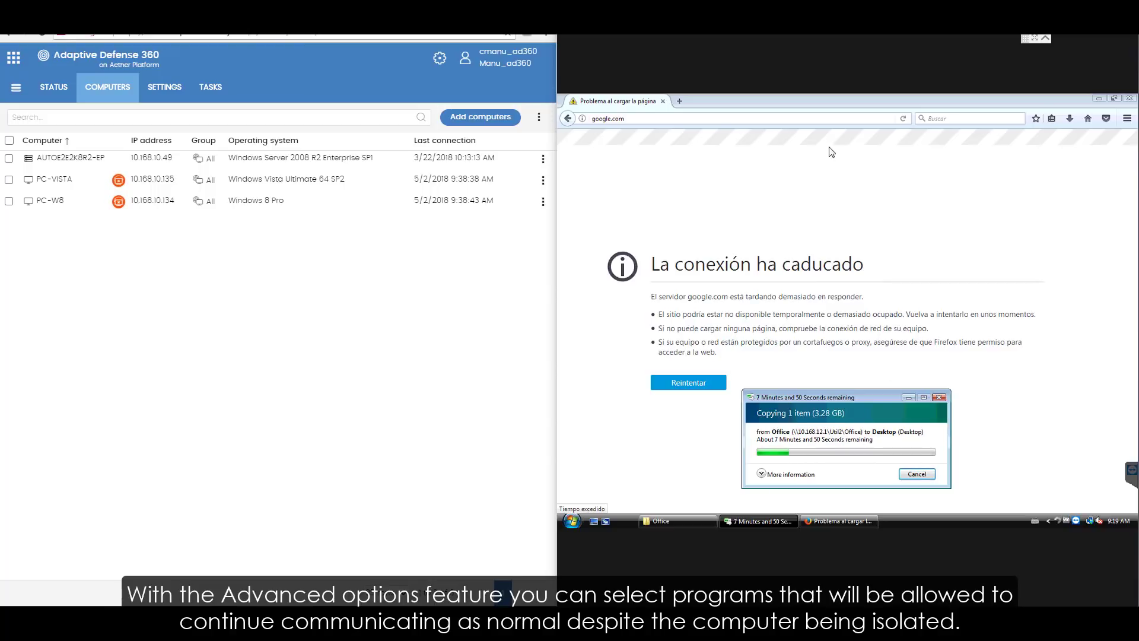
# Reload the Panda Adaptive Defense page from the 'panda' suggestion and show the resumed copy progress
pyautogui.click(795, 122)
pyautogui.write('pandasecurity')
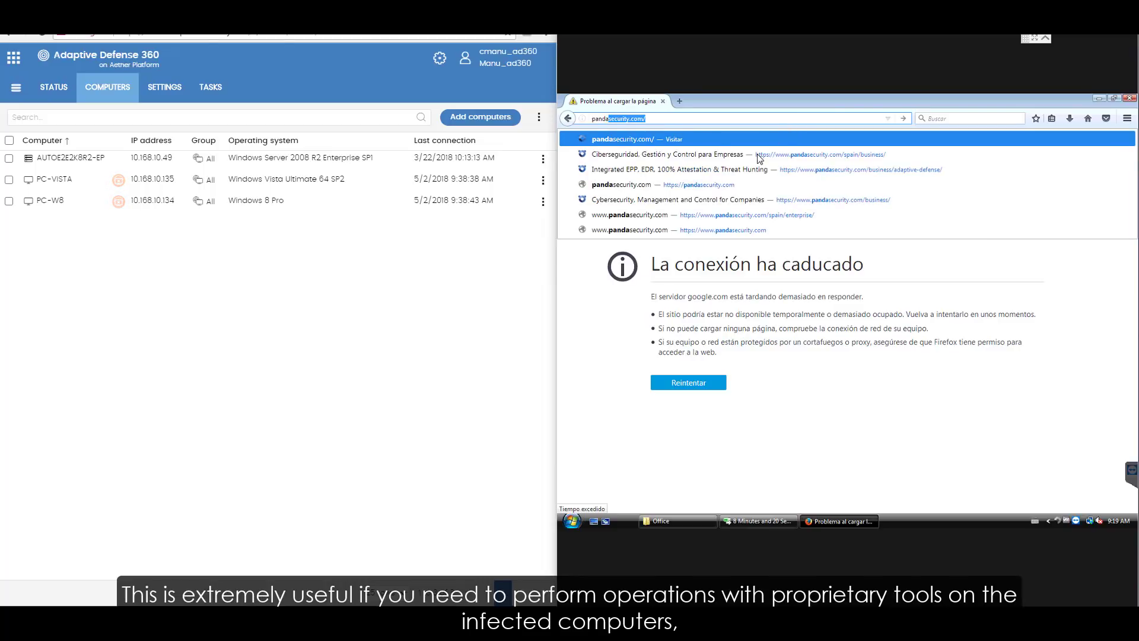
pyautogui.click(754, 171)
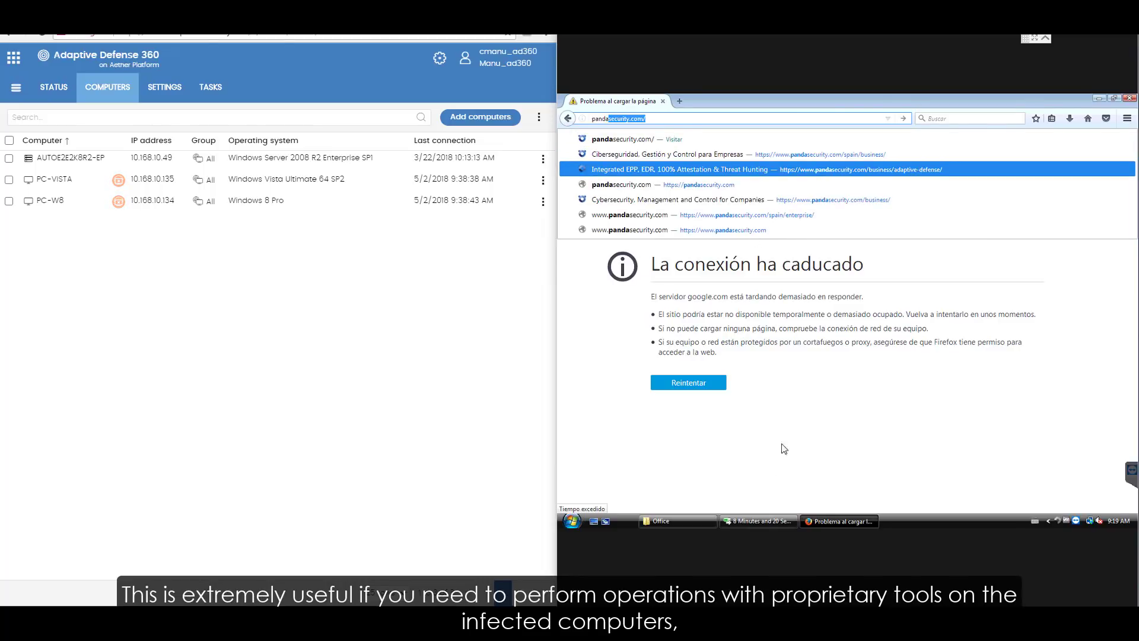
pyautogui.click(760, 518)
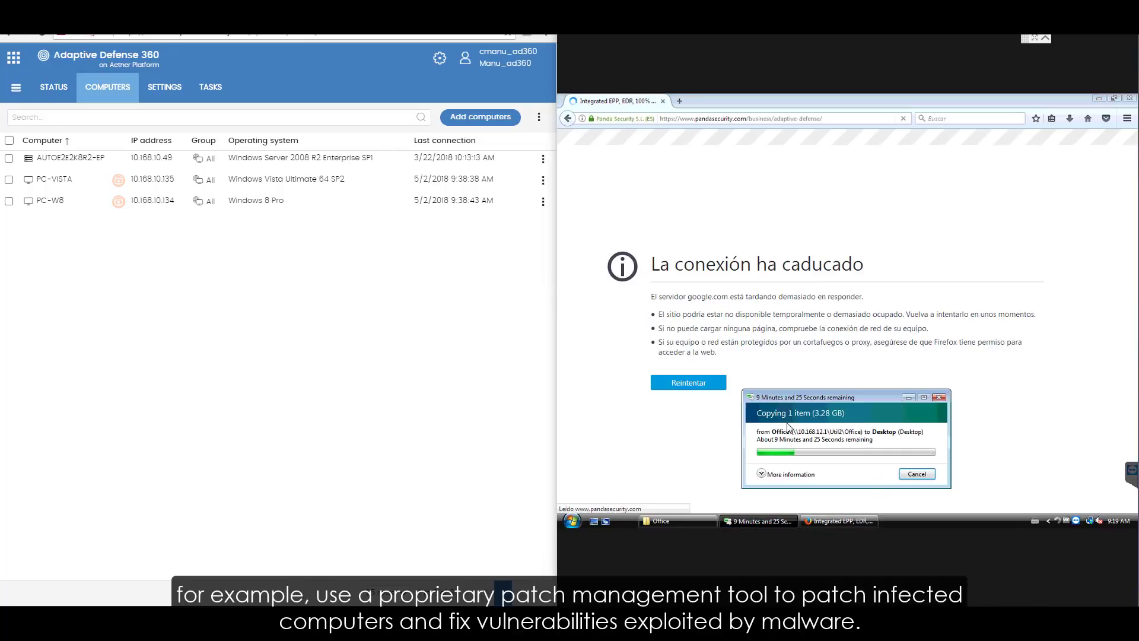